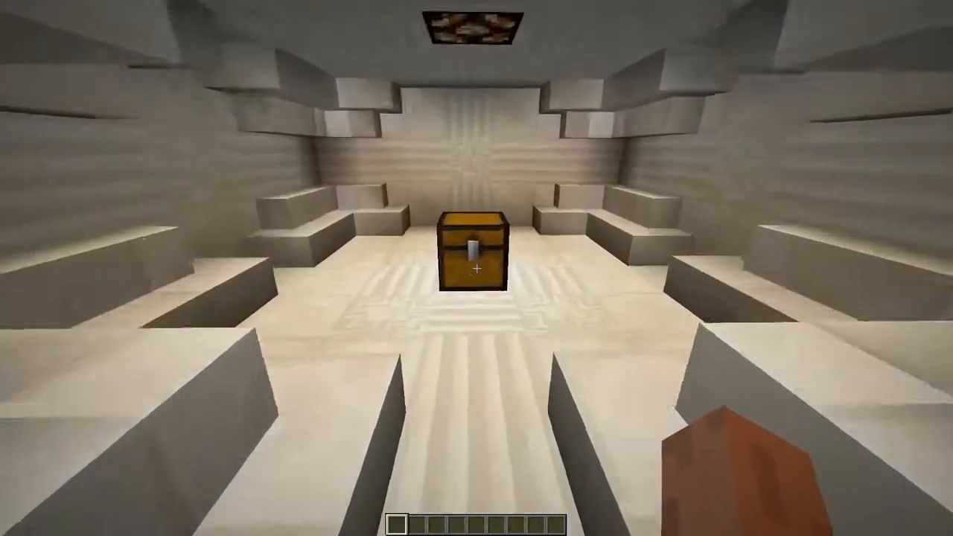
key(w)
Walk to the code chest and bring up its inventory slots.
right_click(476, 268)
key(Escape)
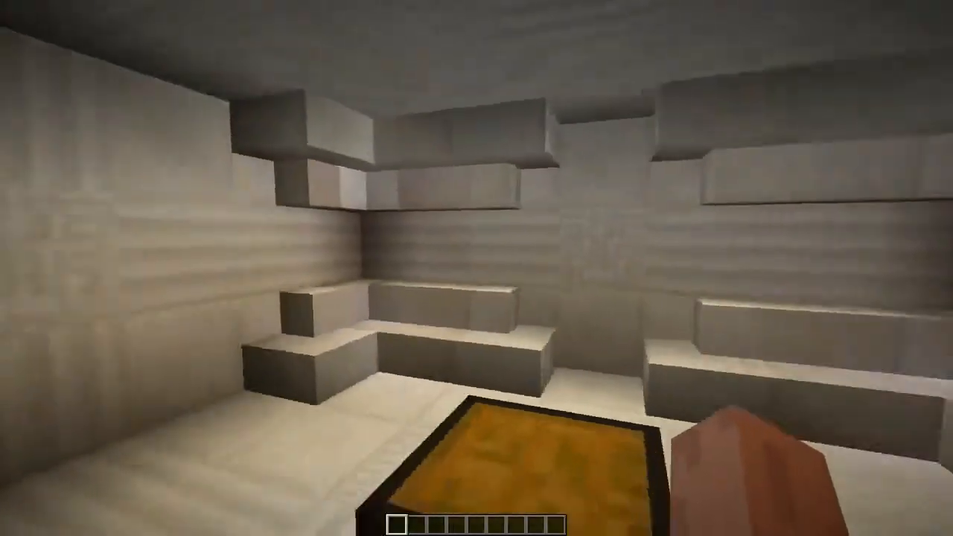
key(s)
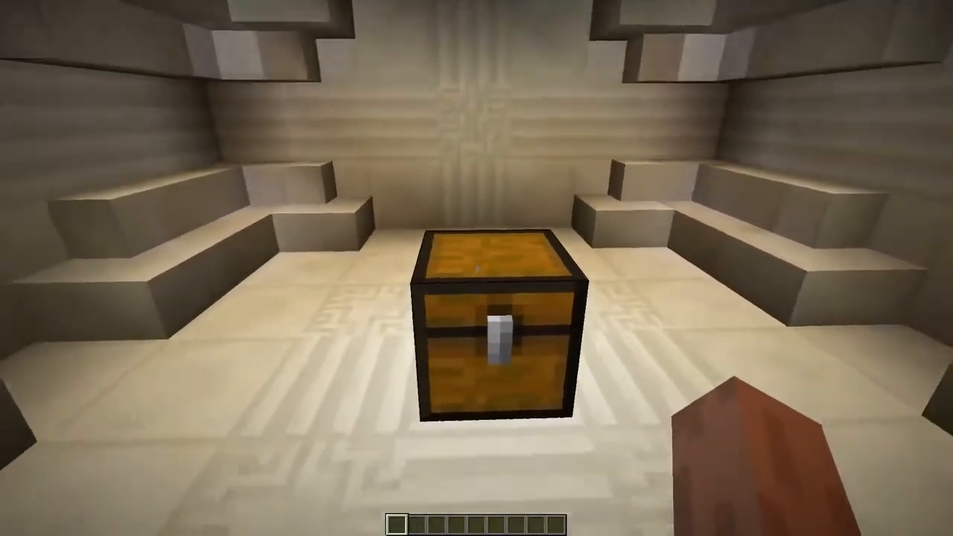
right_click(477, 268)
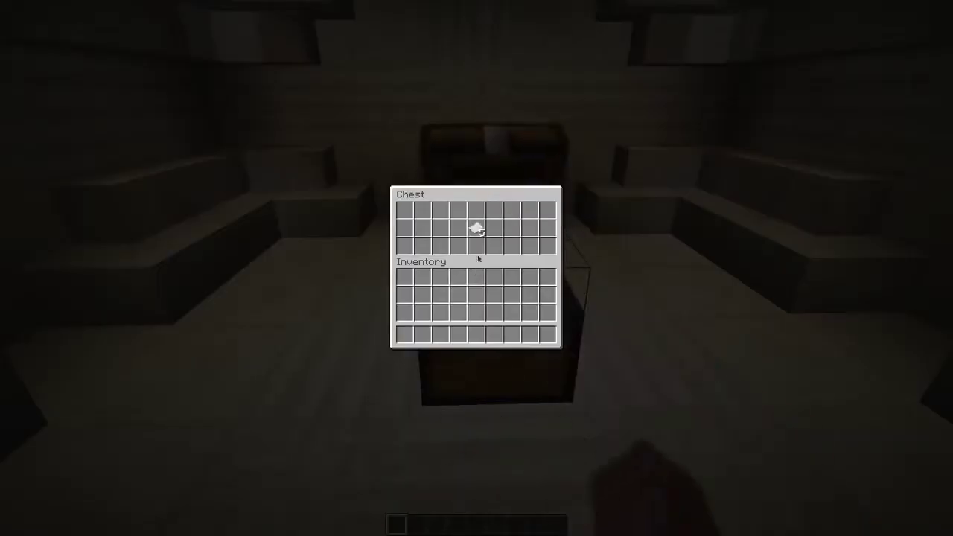
Place paper into the chest's code slots to enter the combination, then leave the chest.
right_click(422, 211)
right_click(528, 211)
right_click(476, 227)
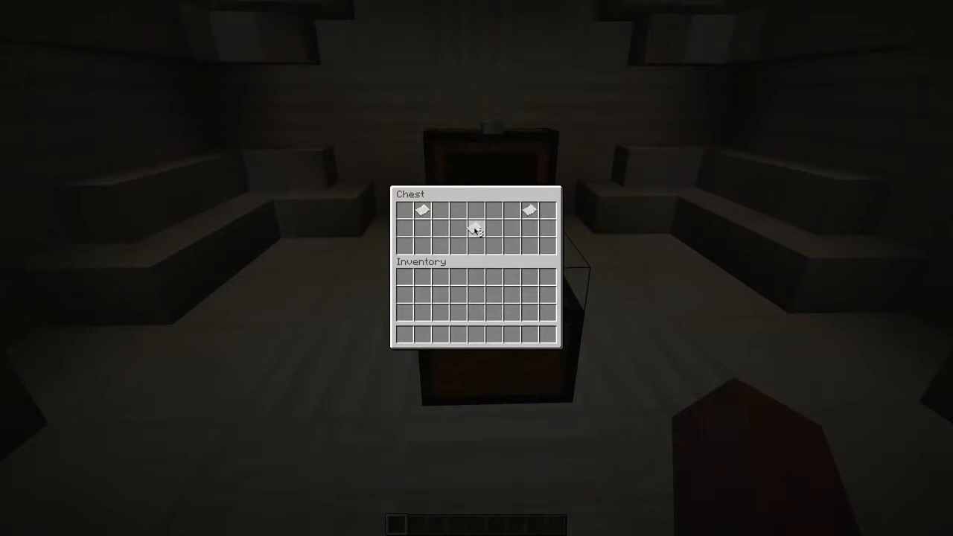
right_click(548, 227)
click(440, 246)
key(Escape)
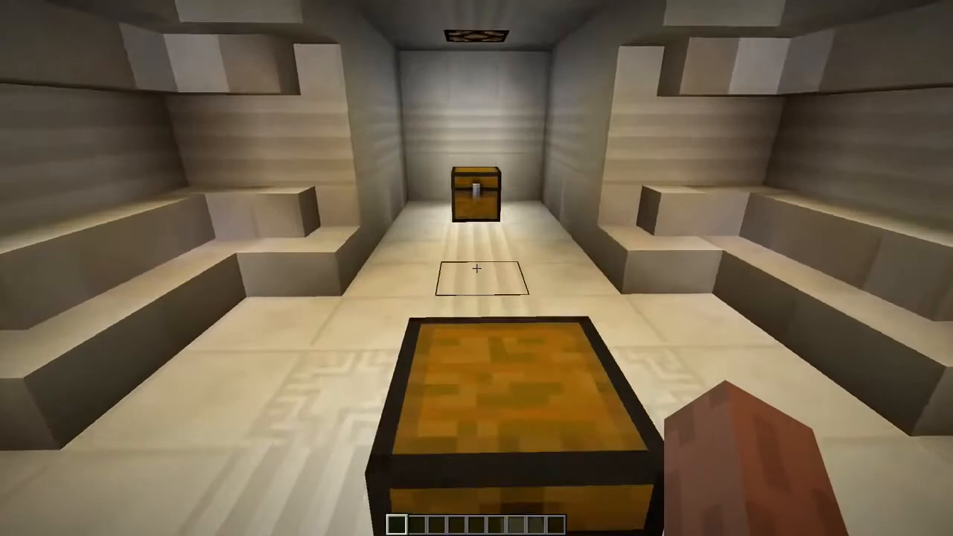
Check the far chest's contents and walk on into the room with the steps.
key(w)
right_click(477, 269)
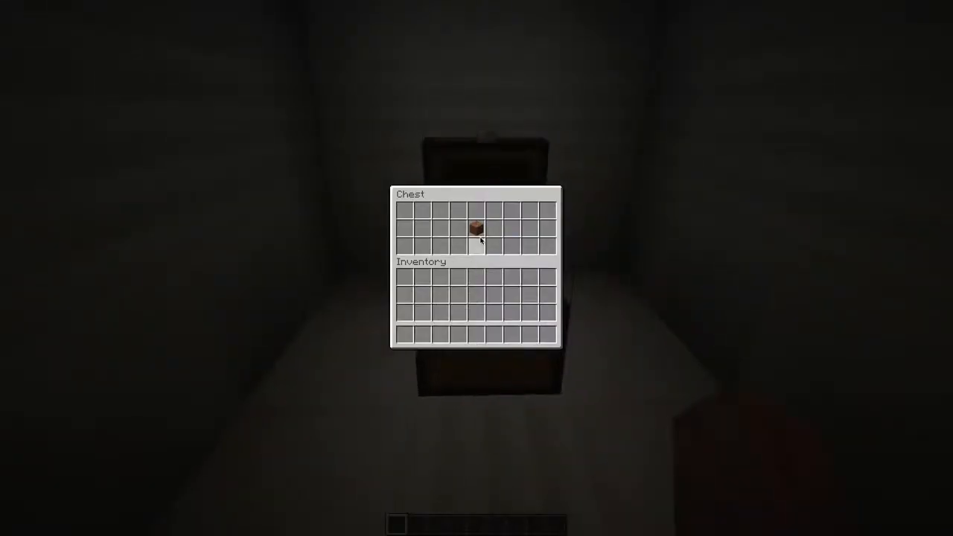
key(Escape)
key(w)
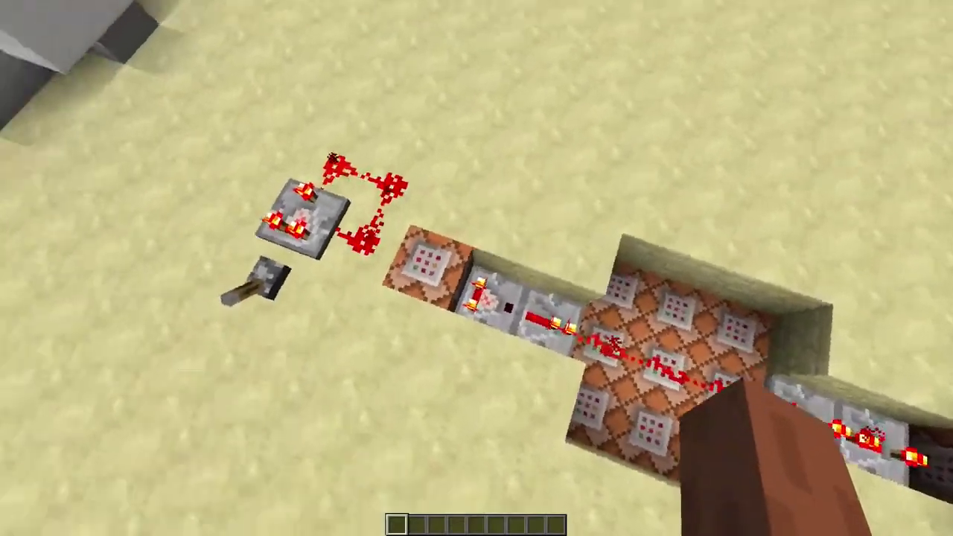
Show the command block's testforblock command that checks the chest for paper.
right_click(477, 268)
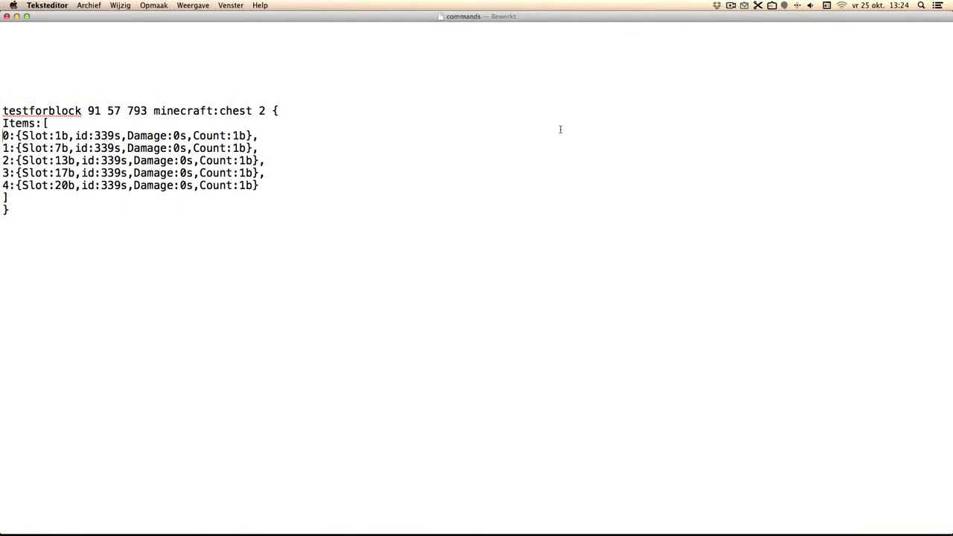
key(shift+Down)
key(Down)
key(shift+Down)
key(Down)
key(shift+Down)
key(Down)
key(shift+Down)
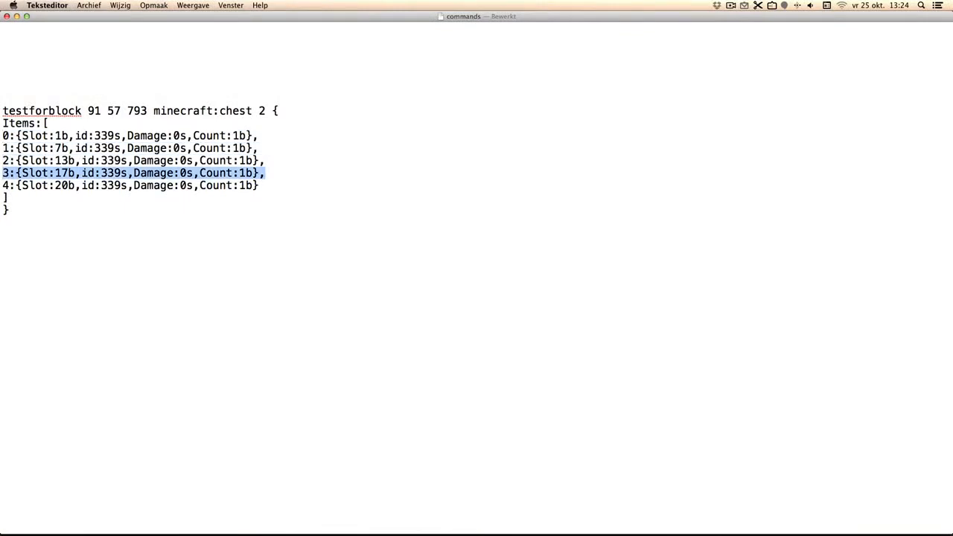
drag(94, 136, 118, 136)
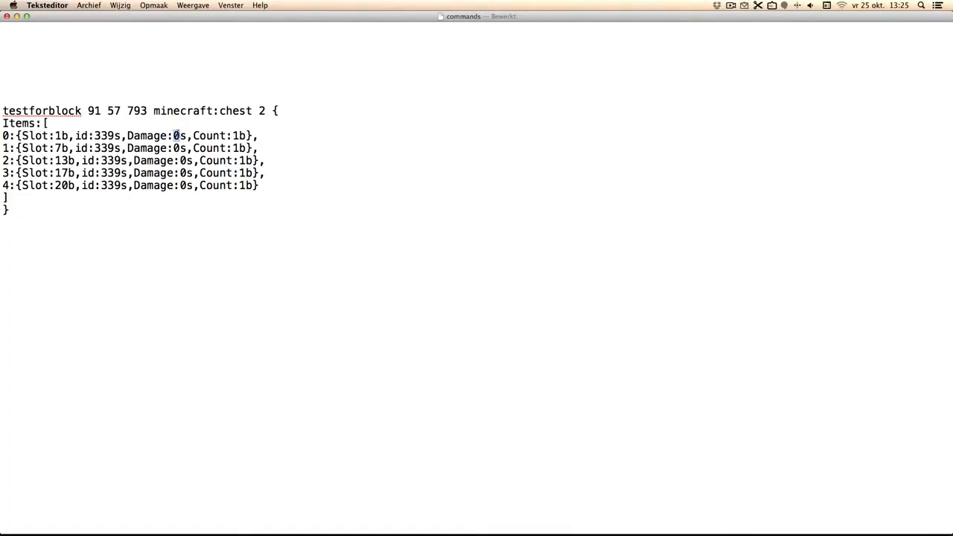
double_click(56, 136)
double_click(57, 148)
double_click(61, 160)
double_click(61, 173)
double_click(61, 185)
double_click(63, 136)
double_click(117, 136)
double_click(182, 136)
double_click(242, 136)
double_click(262, 110)
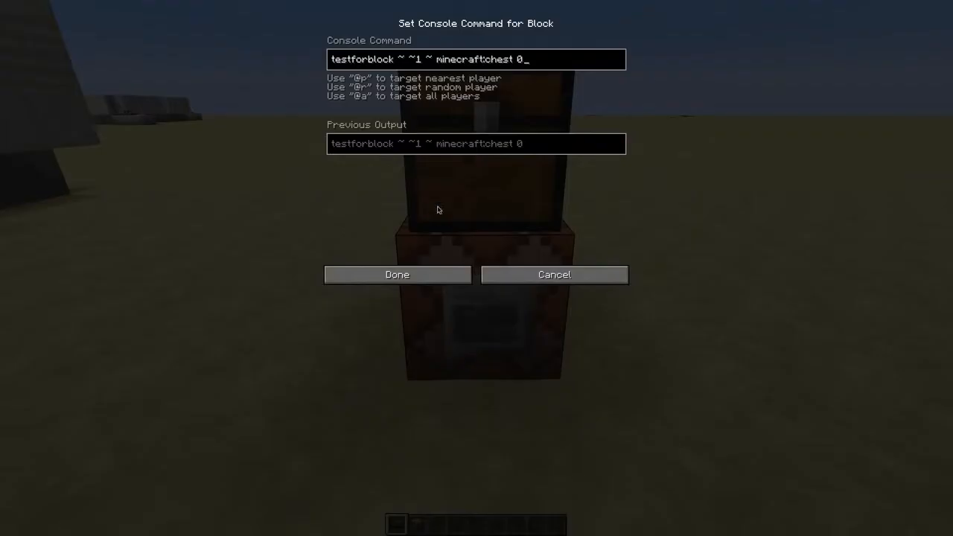
Read the failed chest-test output, then add data value 2 after minecraft:chest so the check succeeds.
click(397, 275)
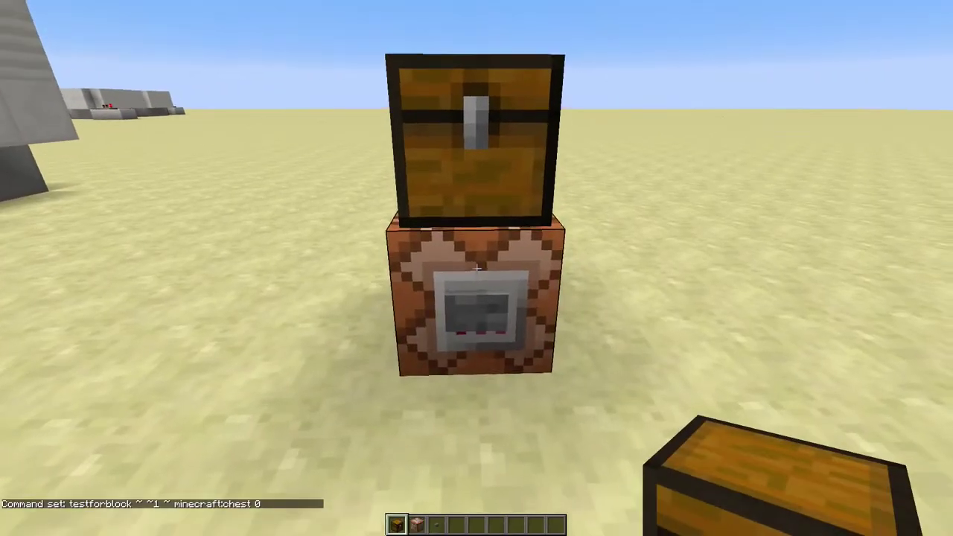
right_click(477, 268)
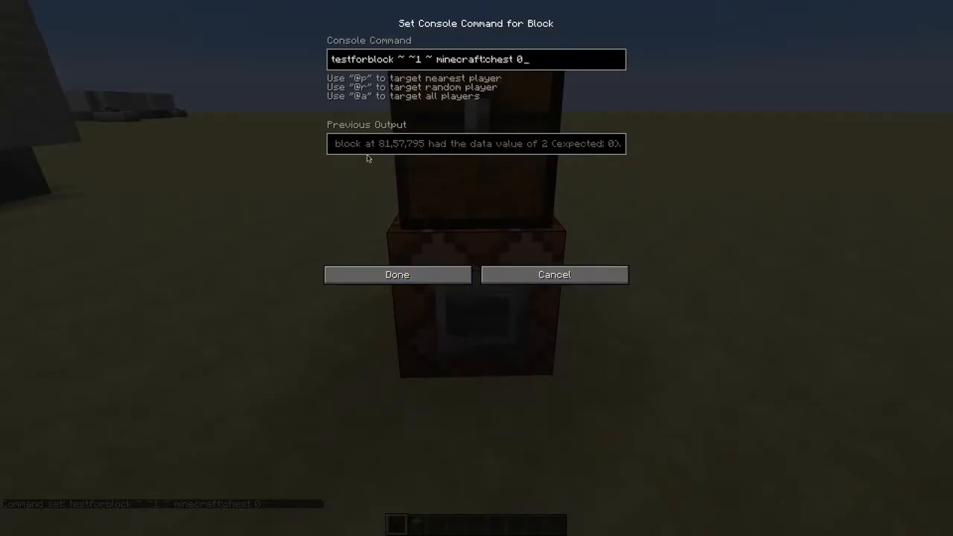
click(333, 145)
key(Right)
key(Right)
key(Right)
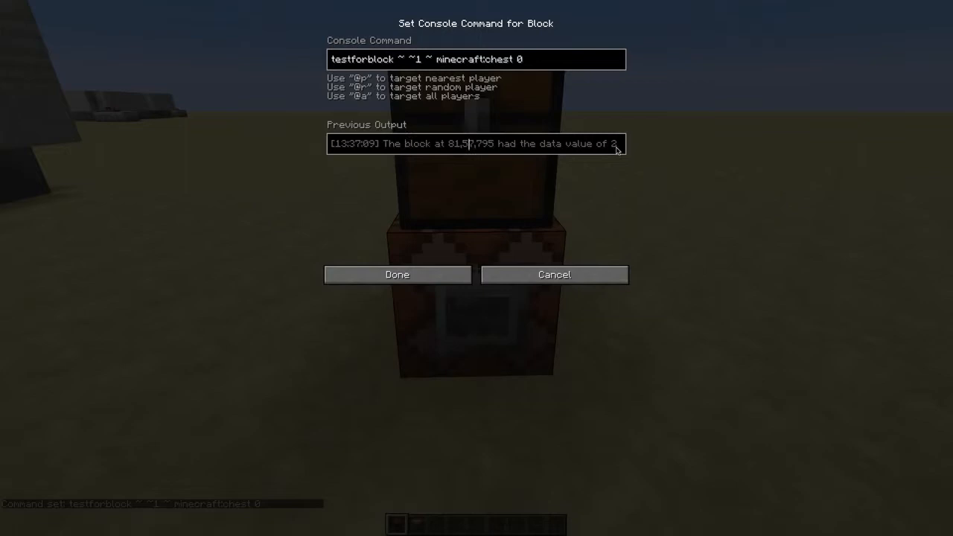
text(2)
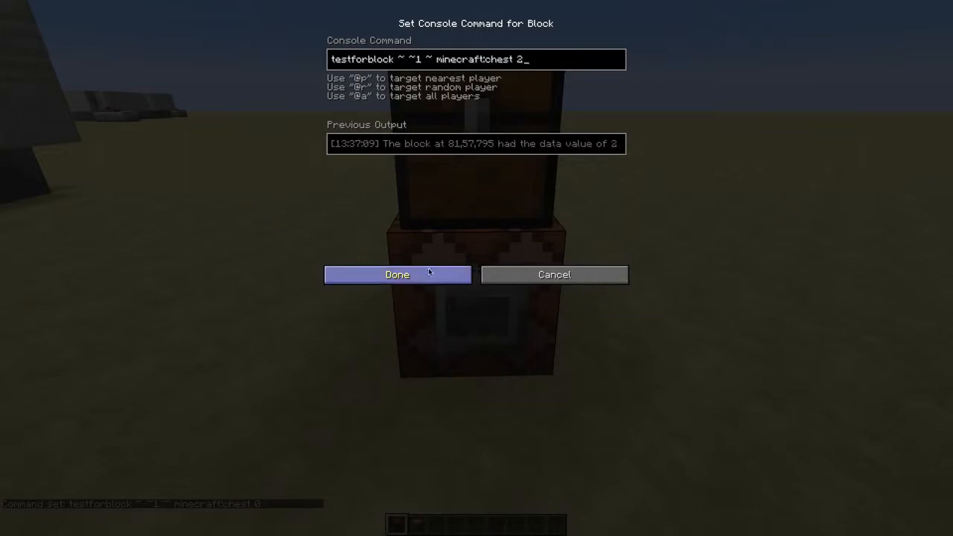
click(398, 275)
right_click(476, 246)
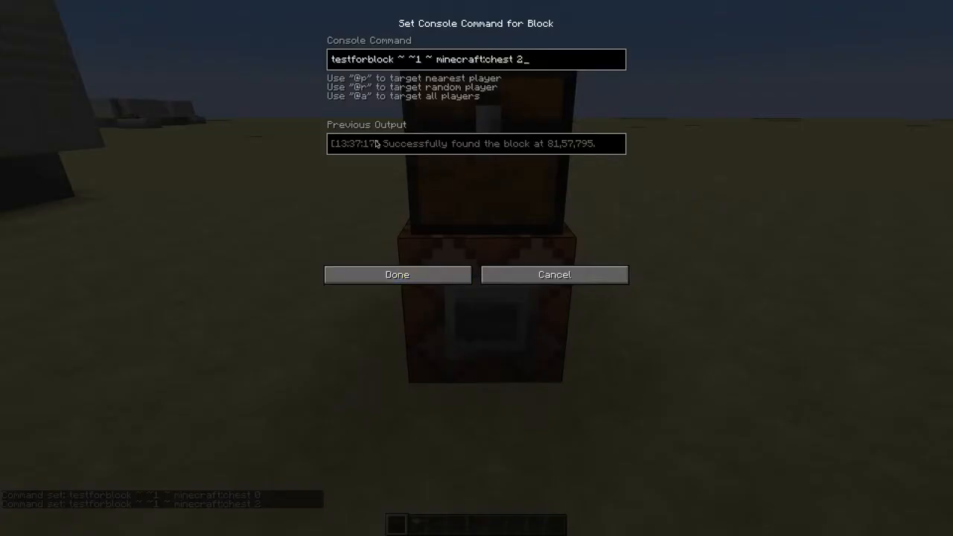
key(Escape)
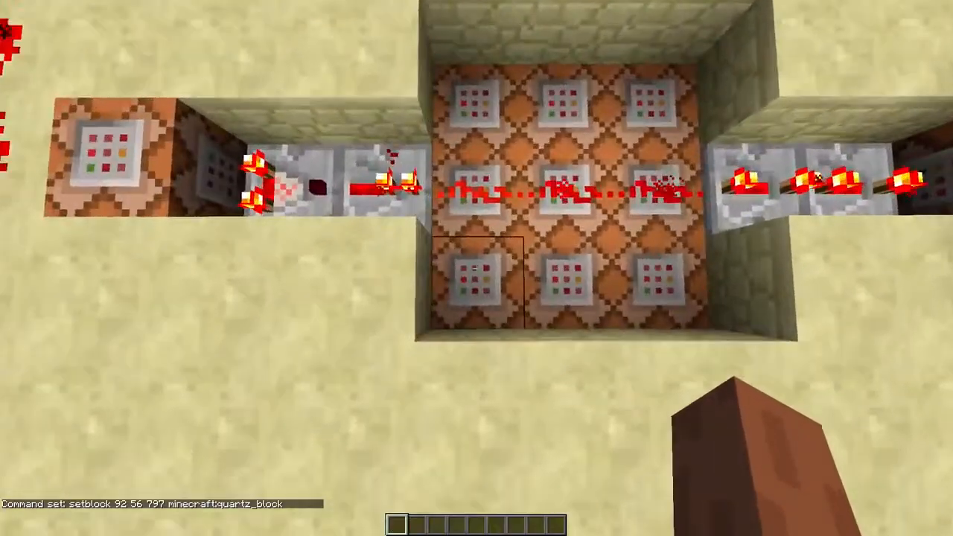
Inspect the summon and setblock command blocks of the circuit.
right_click(477, 268)
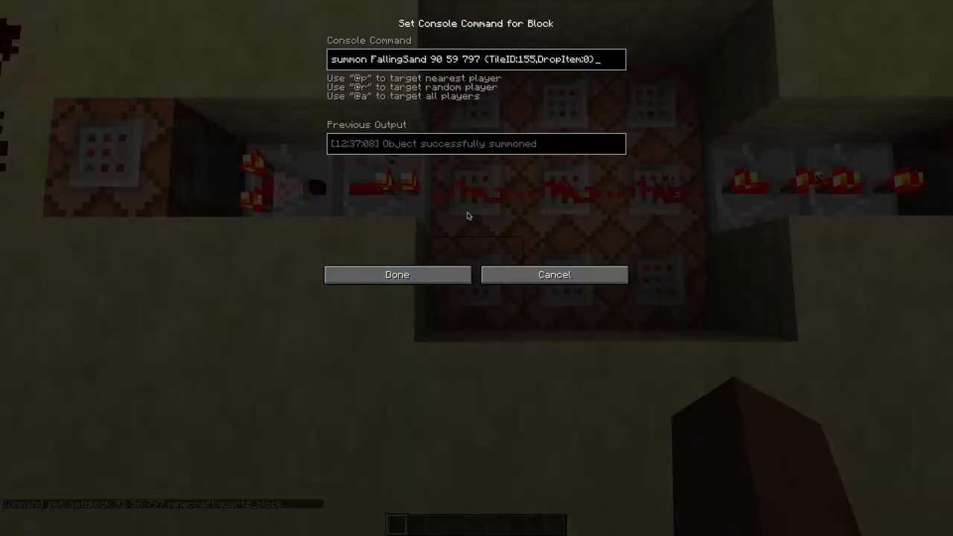
key(Escape)
right_click(476, 268)
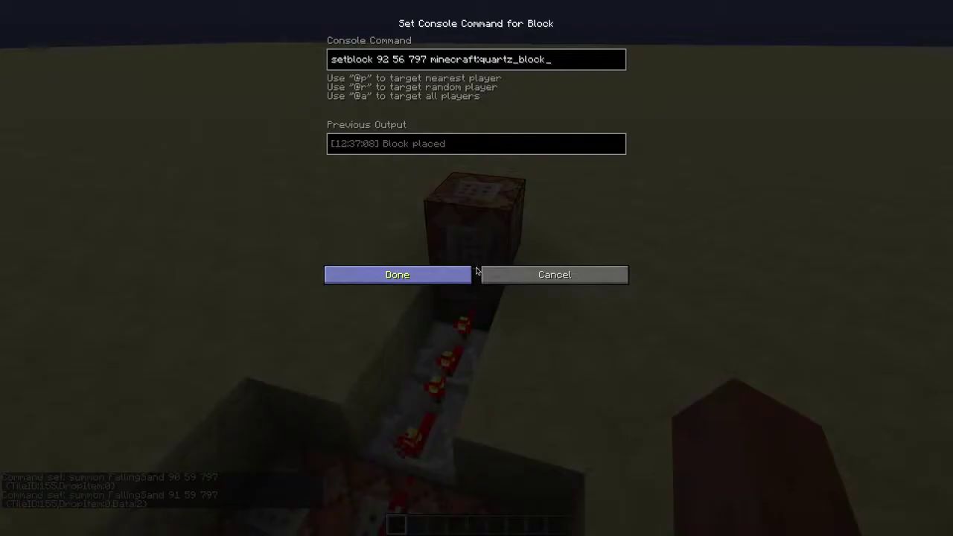
click(419, 275)
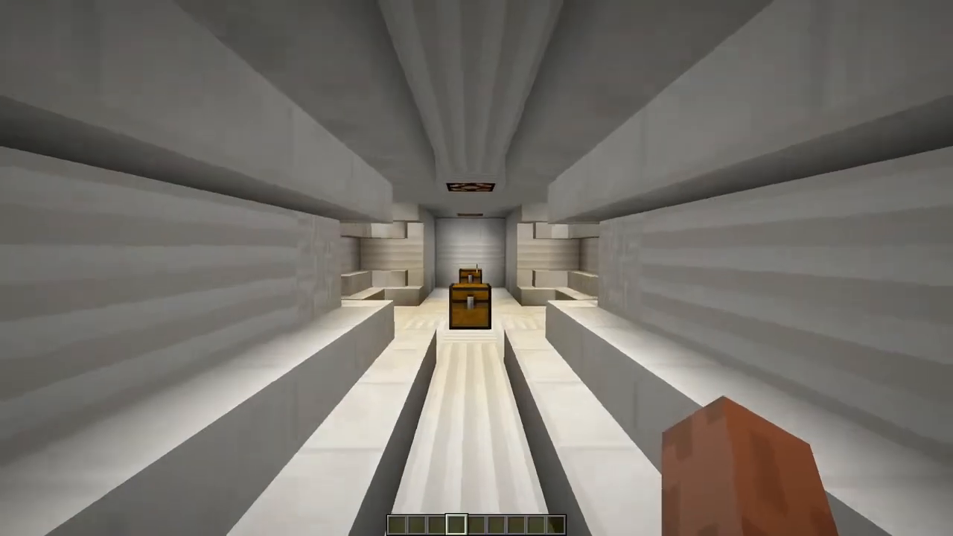
Walk to the far chest and break it so it bursts into diamonds.
key(w)
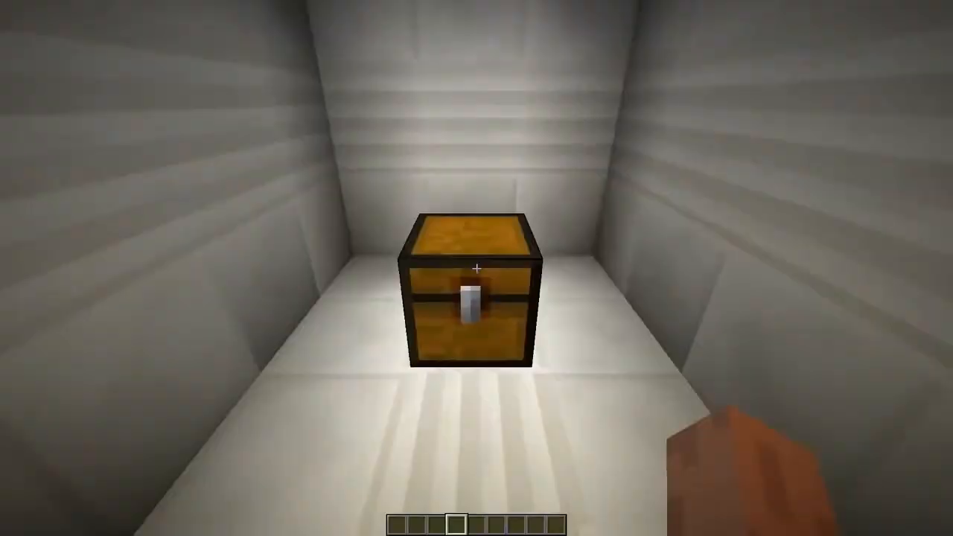
click(477, 268)
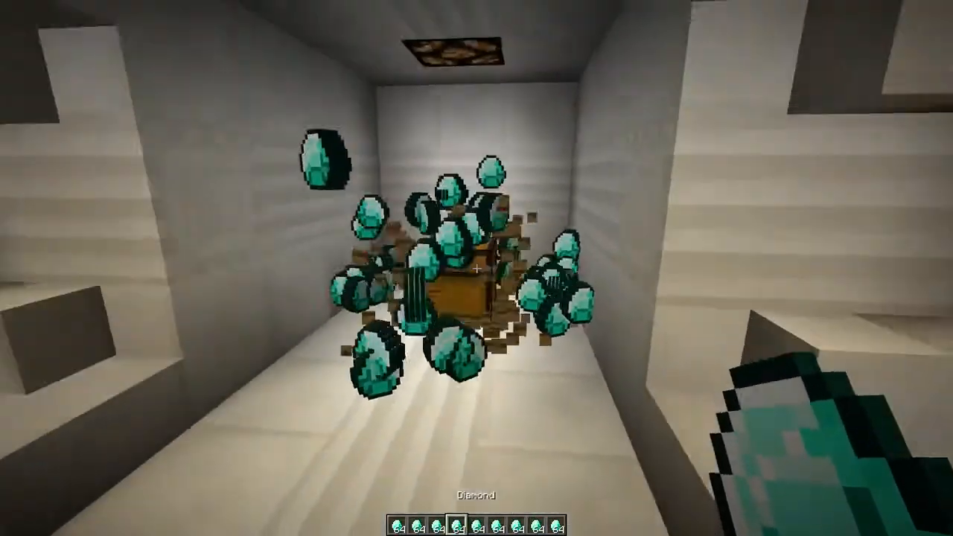